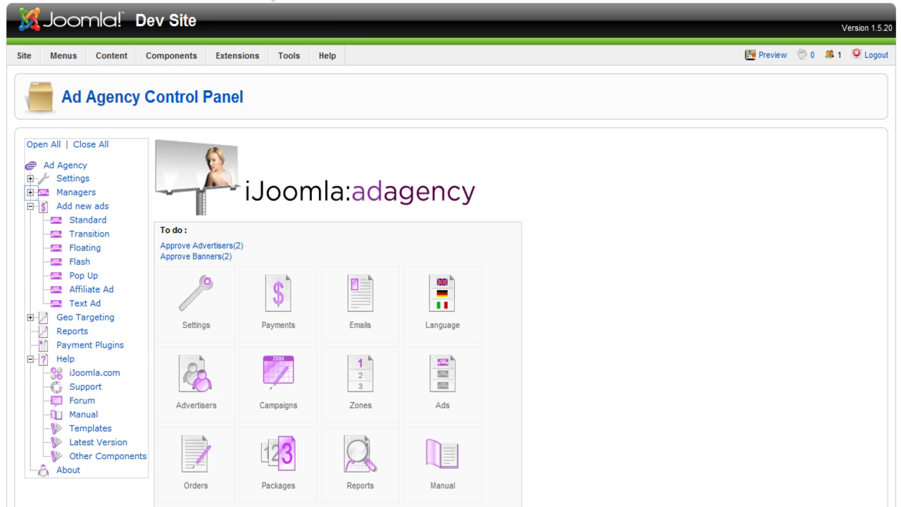
# - Start a new floating ad titled 'iJoomla SEO Flaoting'
pyautogui.click(88, 248)
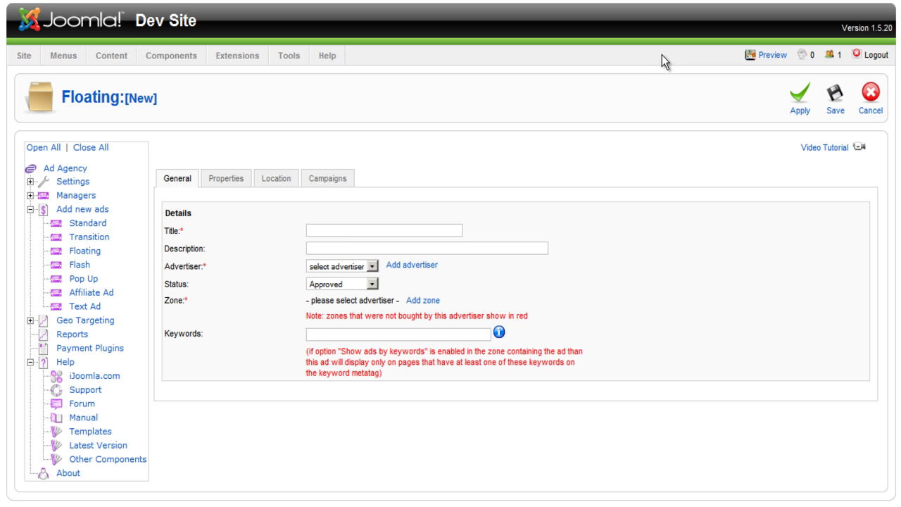
pyautogui.doubleClick(351, 232)
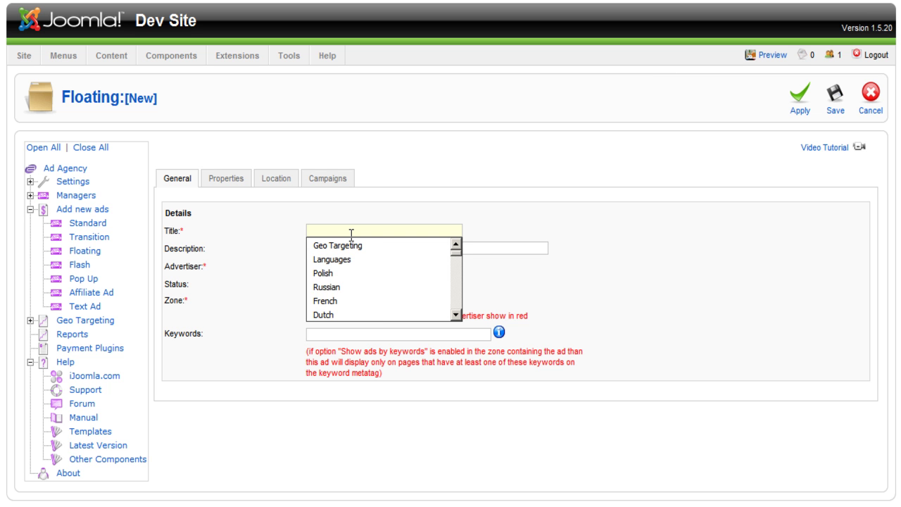
pyautogui.write('iJoomla SEO')
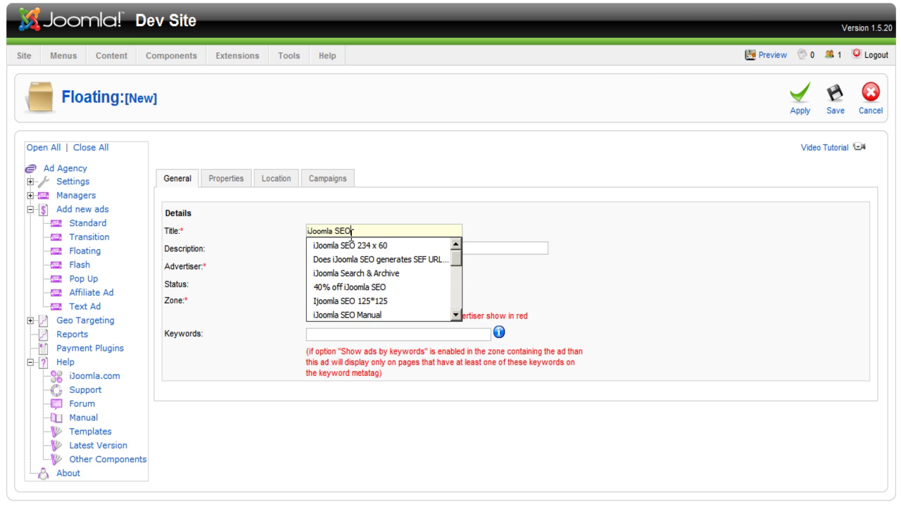
pyautogui.write(' Flaoting')
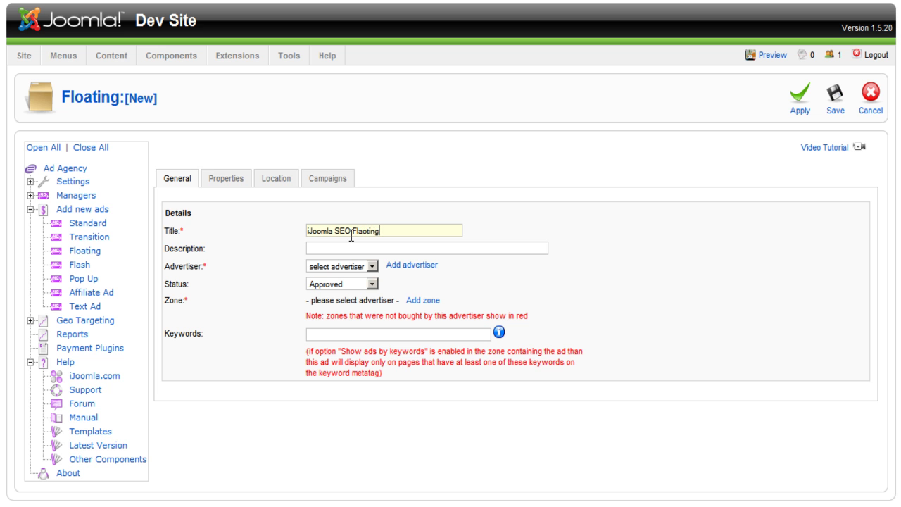
# - Choose ijoomla as the advertiser and open the zone list without picking a zone
pyautogui.click(343, 266)
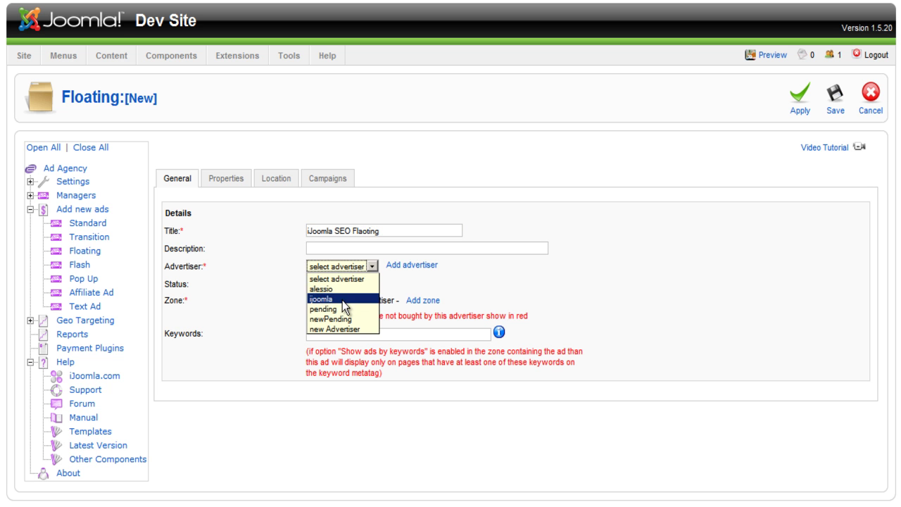
pyautogui.click(342, 300)
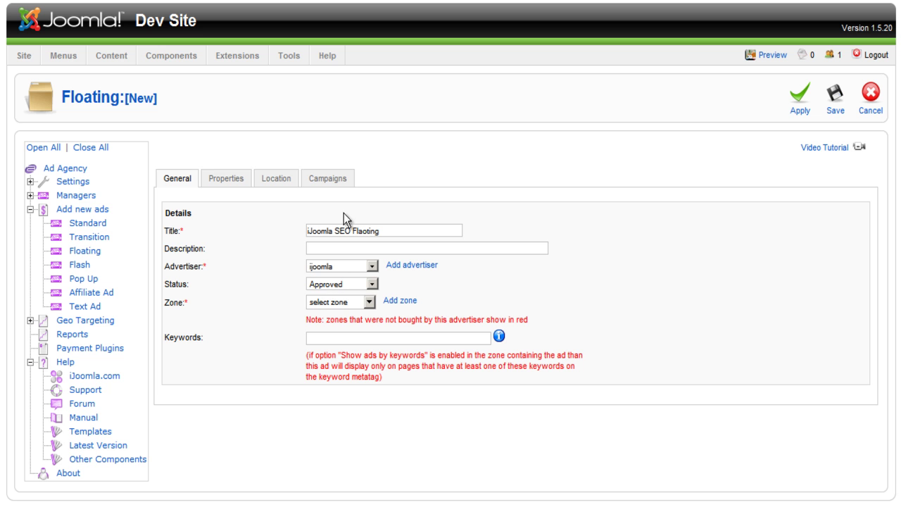
pyautogui.click(319, 303)
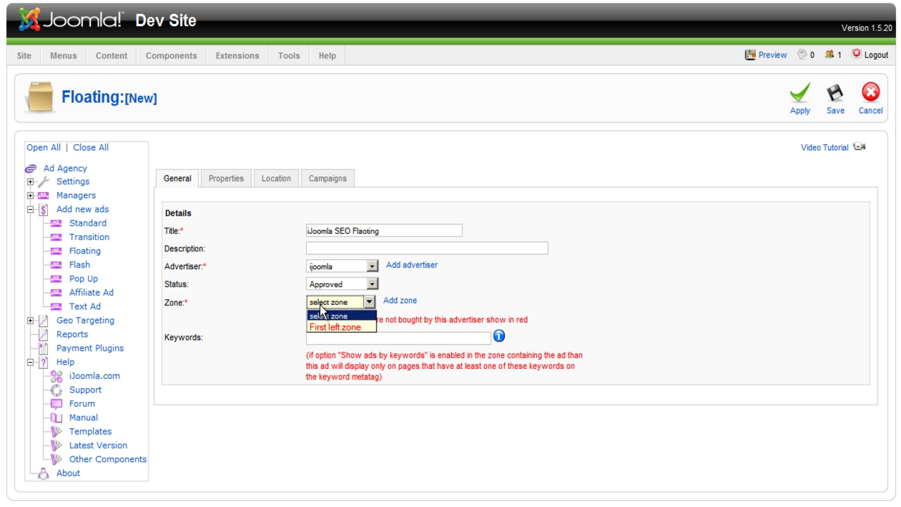
pyautogui.click(412, 1)
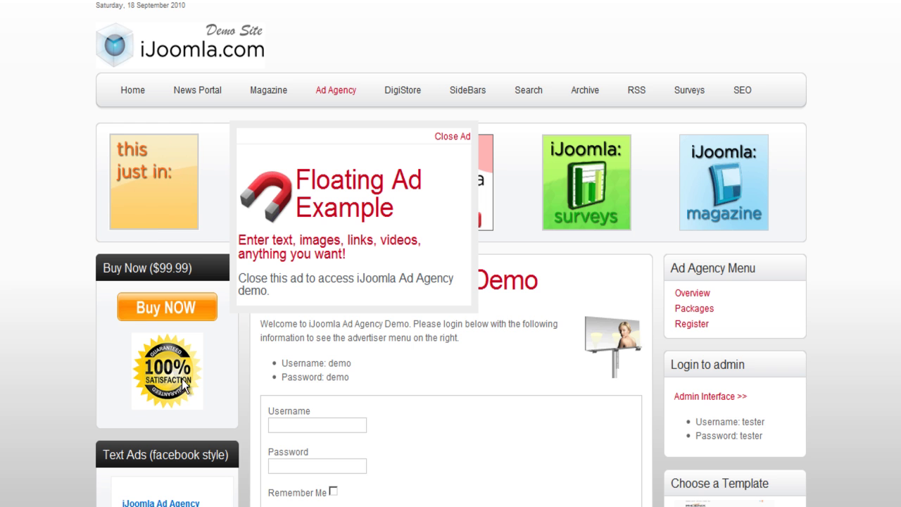
# - Scroll the demo Ad Agency page down and up to watch the floating ad follow the view
pyautogui.scroll(-7, 68, 295)
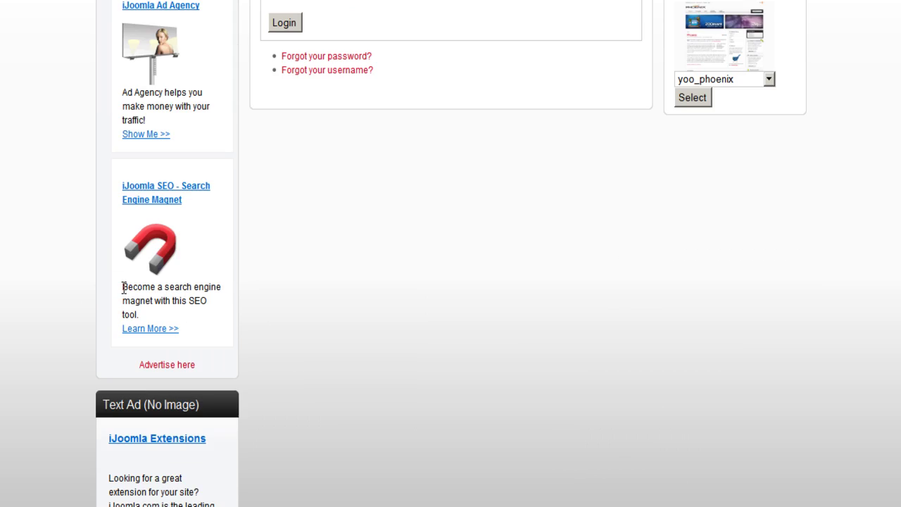
pyautogui.scroll(3, 123, 294)
pyautogui.scroll(4, 277, 270)
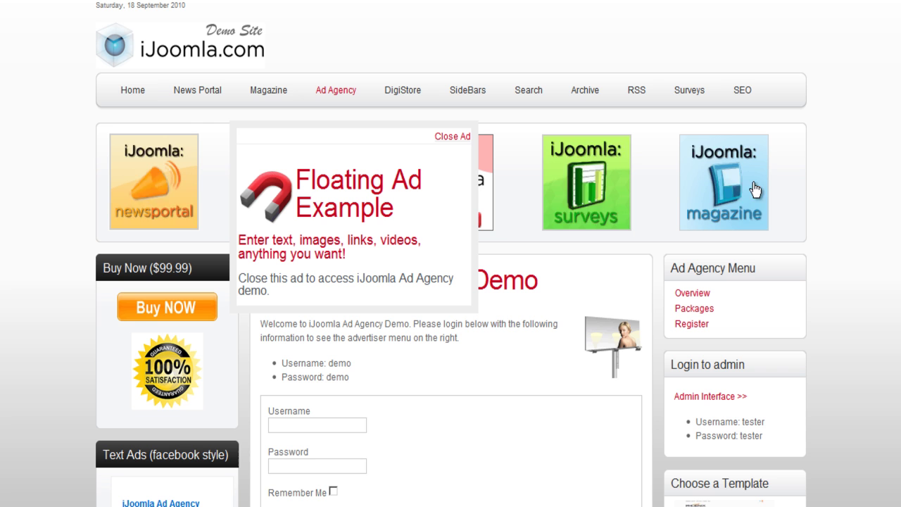
pyautogui.scroll(-8, 451, 253)
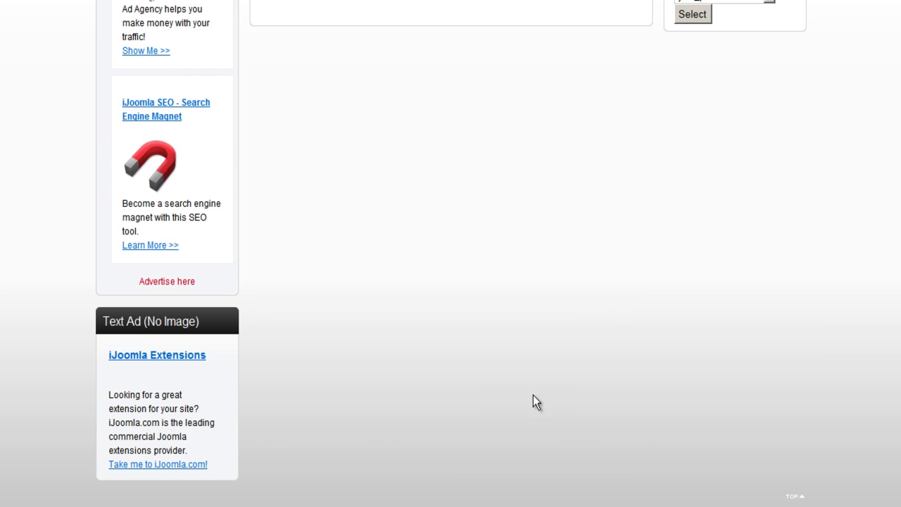
pyautogui.scroll(10, 387, 297)
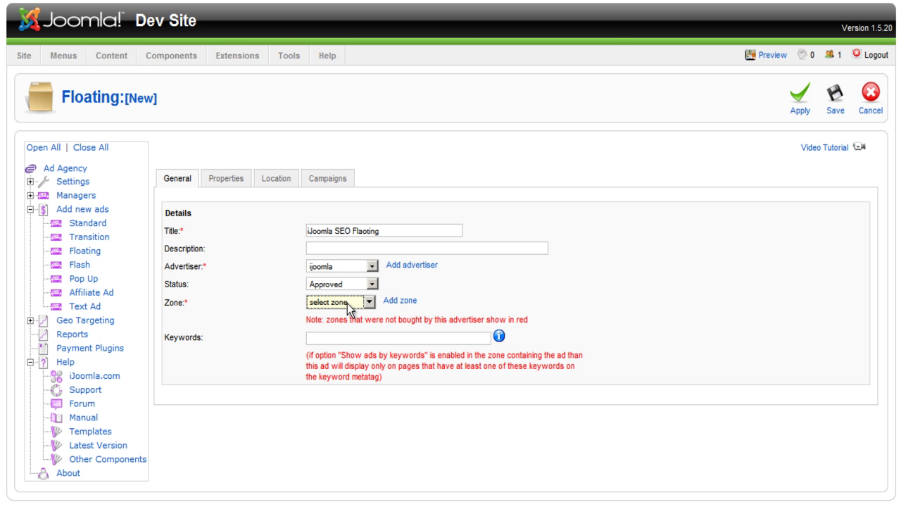
# - Place the floating ad in the First left zone and give it the keyword 'seo'
pyautogui.click(347, 303)
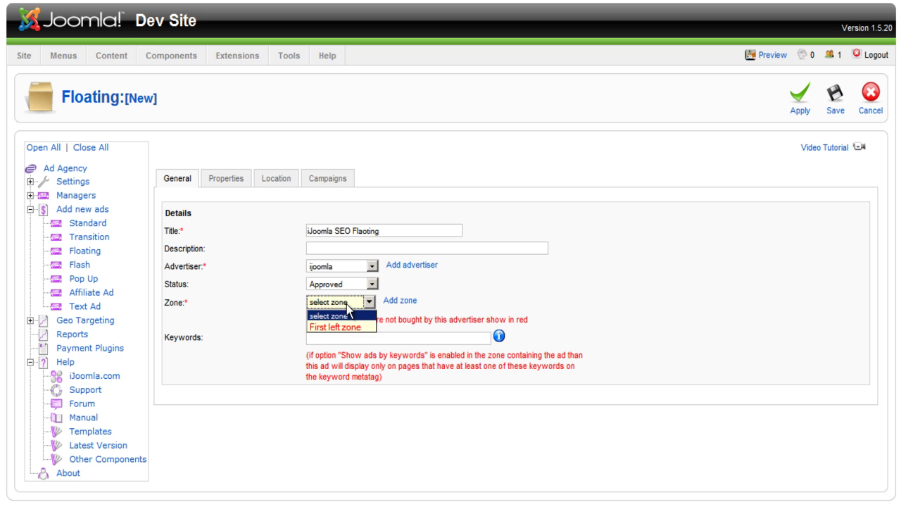
pyautogui.click(346, 326)
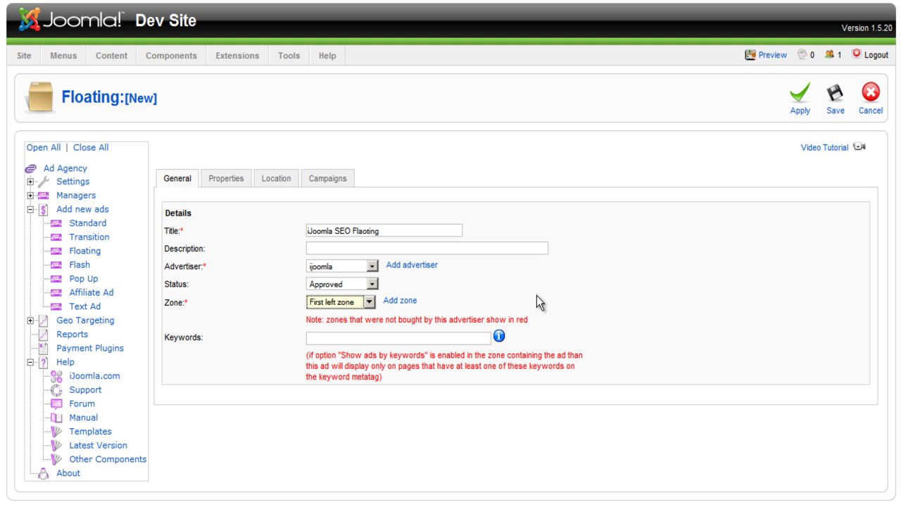
pyautogui.scroll(-1, 536, 296)
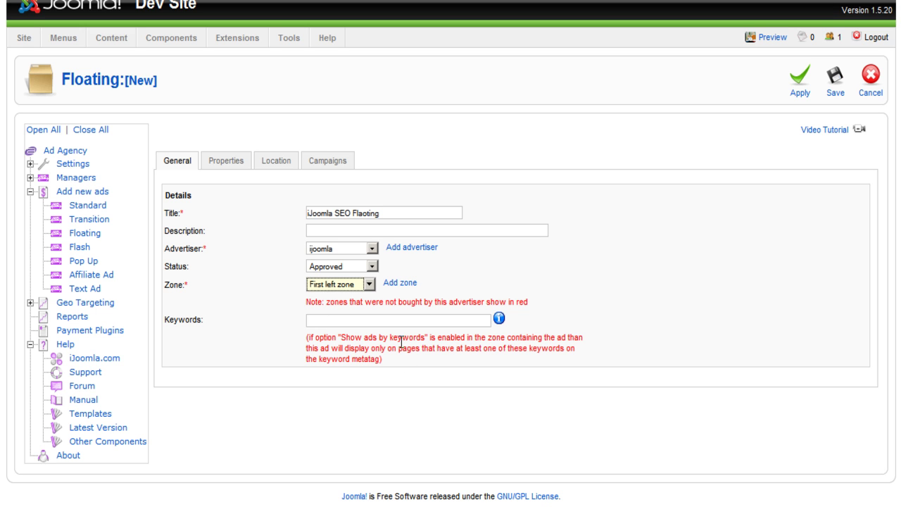
pyautogui.click(314, 319)
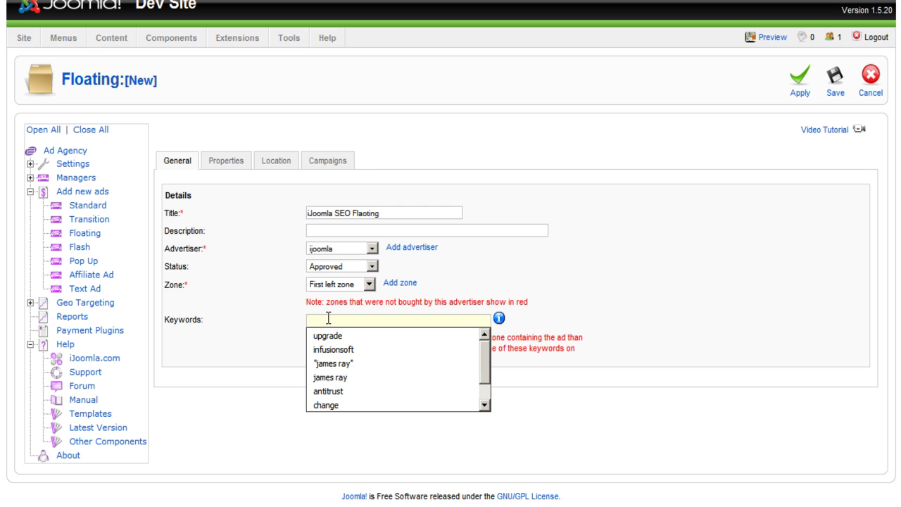
pyautogui.write('seo')
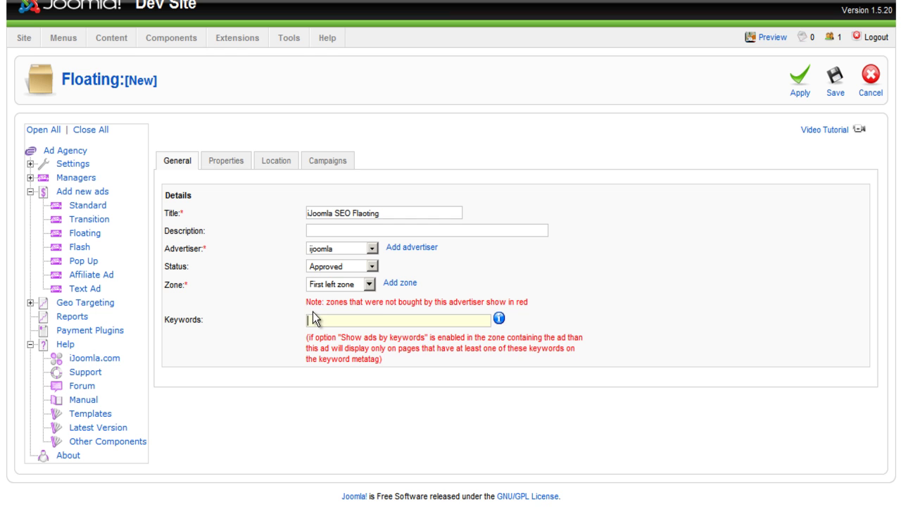
# - In Properties, set the ad size to 500 x 400 pixels, keeping the border at 0
pyautogui.click(215, 162)
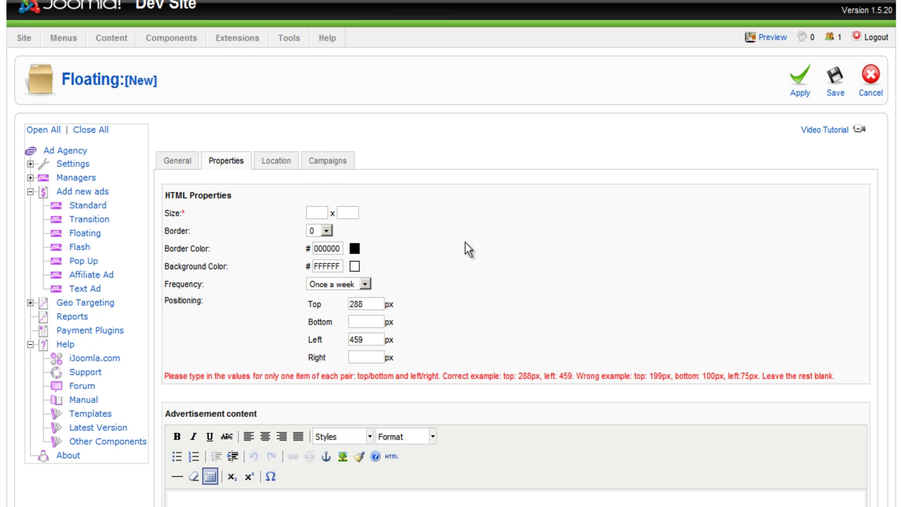
pyautogui.scroll(-5, 488, 233)
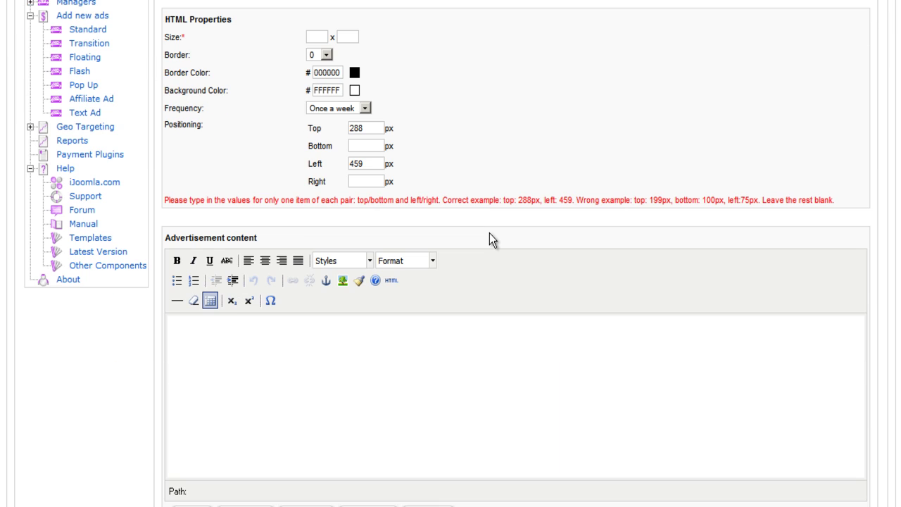
pyautogui.scroll(4, 468, 202)
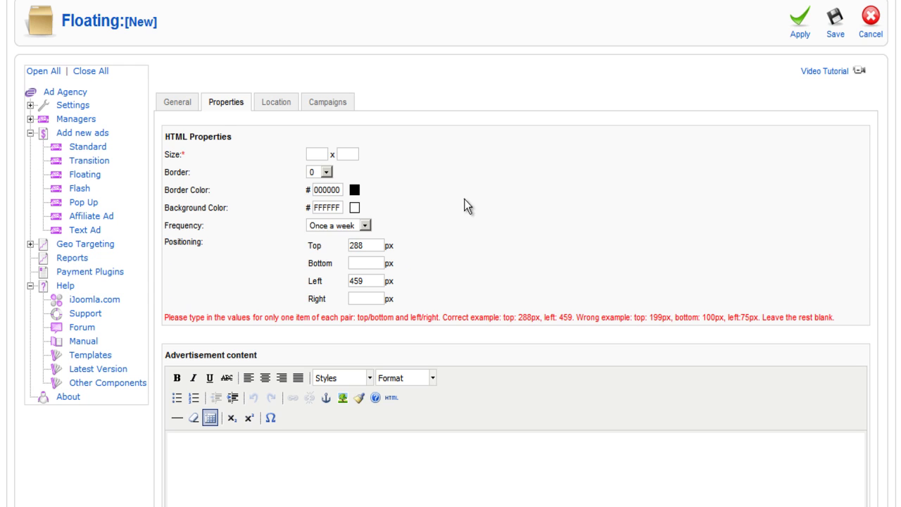
pyautogui.doubleClick(317, 154)
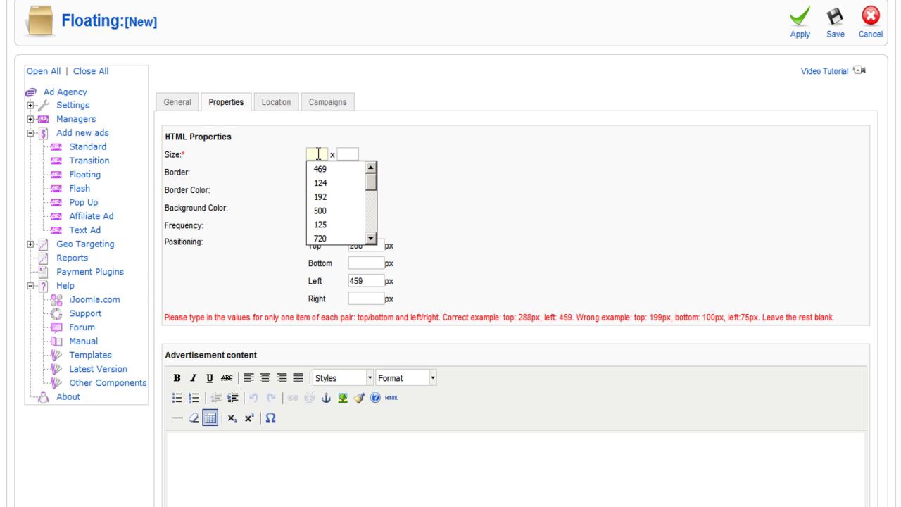
pyautogui.write('500')
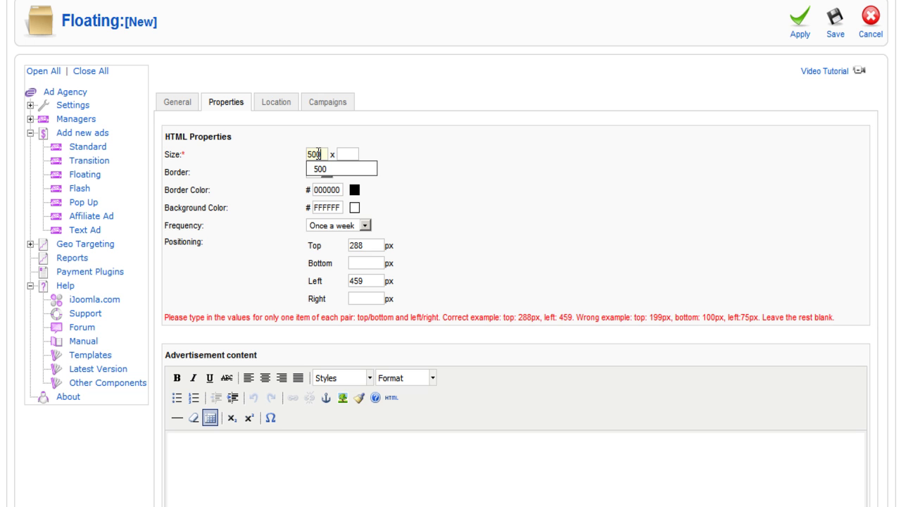
pyautogui.press('Tab')
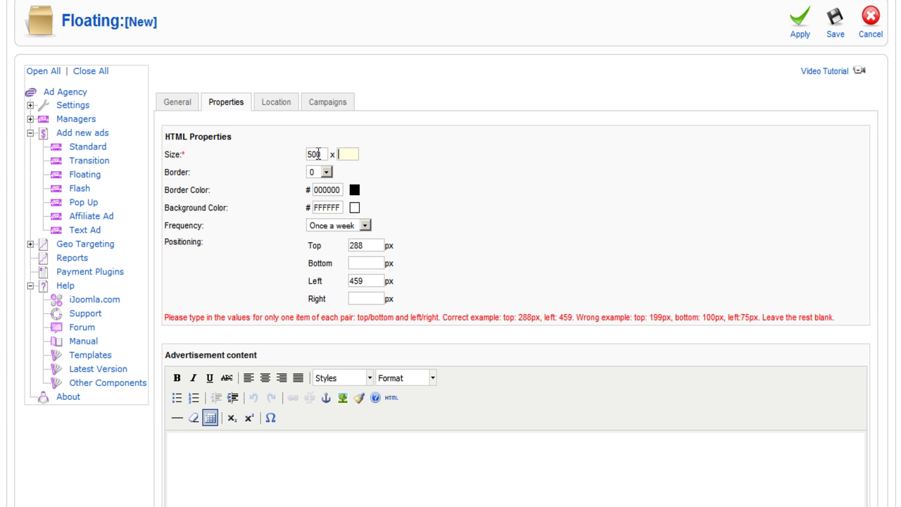
pyautogui.write('400')
pyautogui.click(323, 173)
pyautogui.click(416, 29)
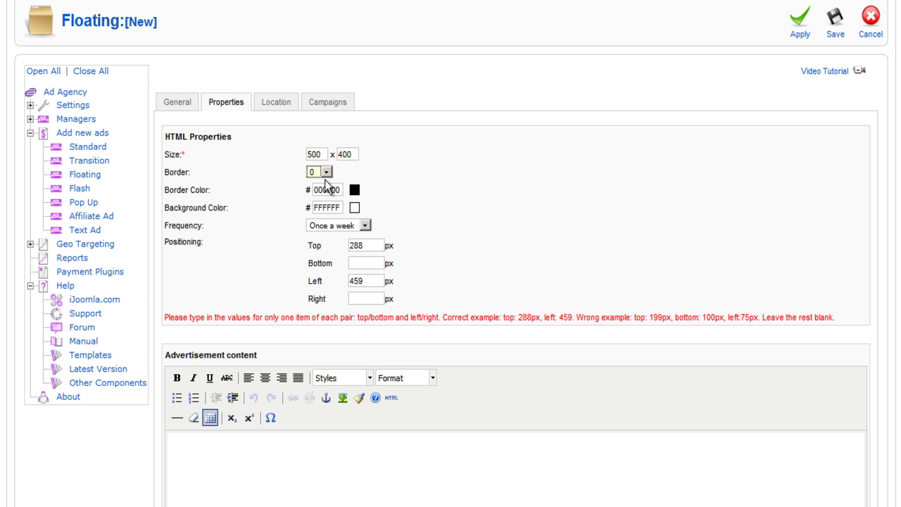
pyautogui.click(326, 173)
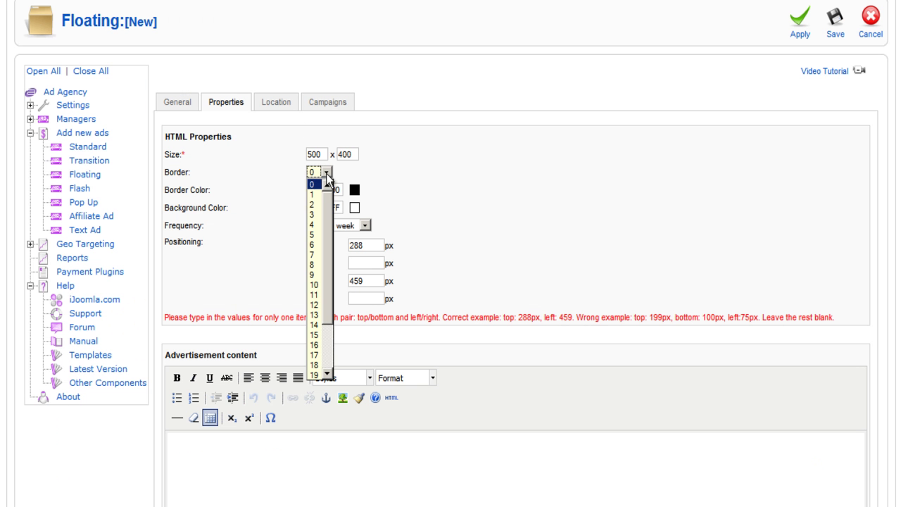
# - Set the border thickness to 10 and the border colour to eeeeee
pyautogui.click(314, 285)
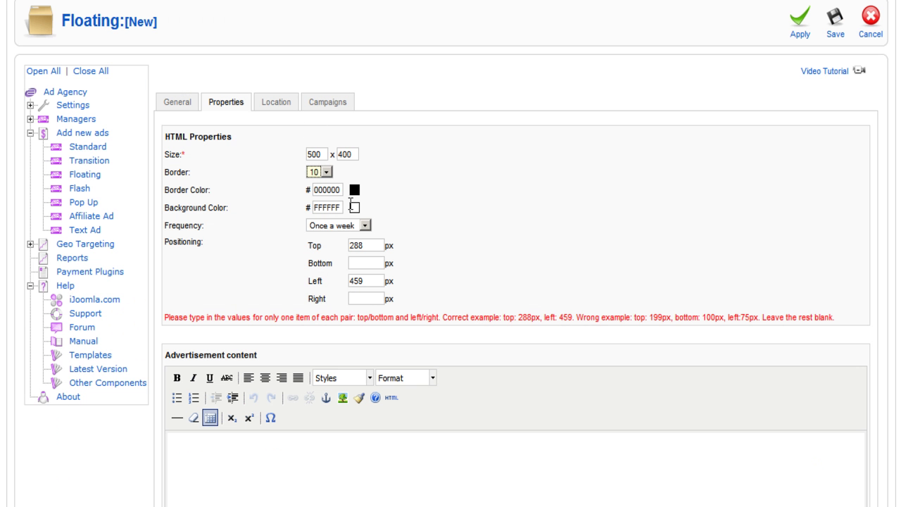
pyautogui.click(355, 189)
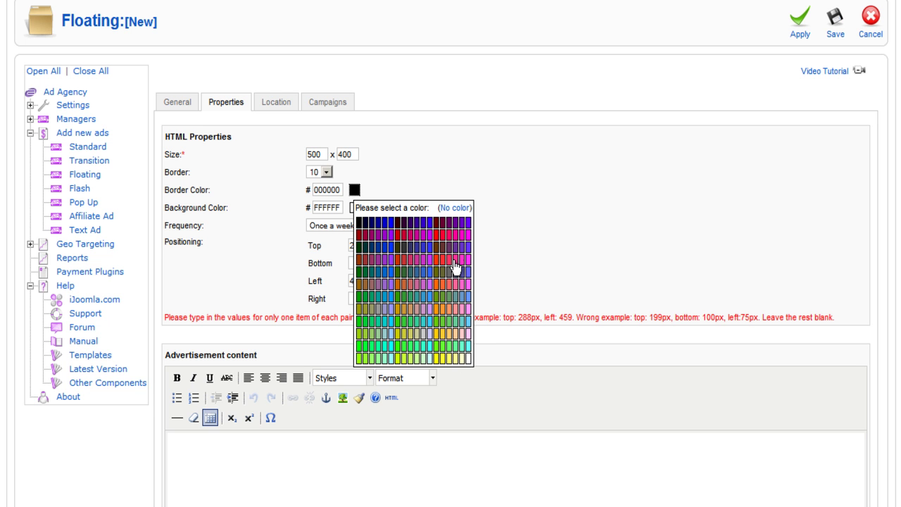
pyautogui.moveTo(314, 189); pyautogui.dragTo(343, 189)
pyautogui.write('dddddd')
pyautogui.click(456, 207)
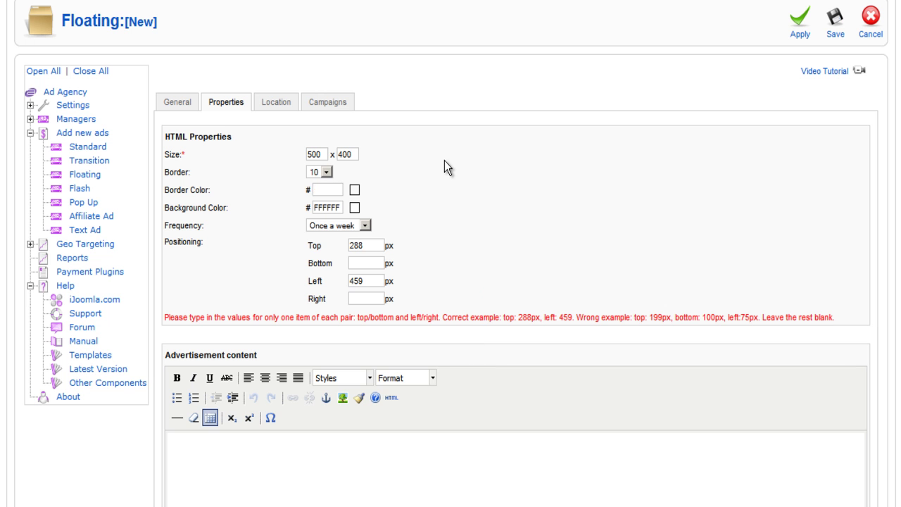
pyautogui.write('eeeeee')
pyautogui.click(365, 226)
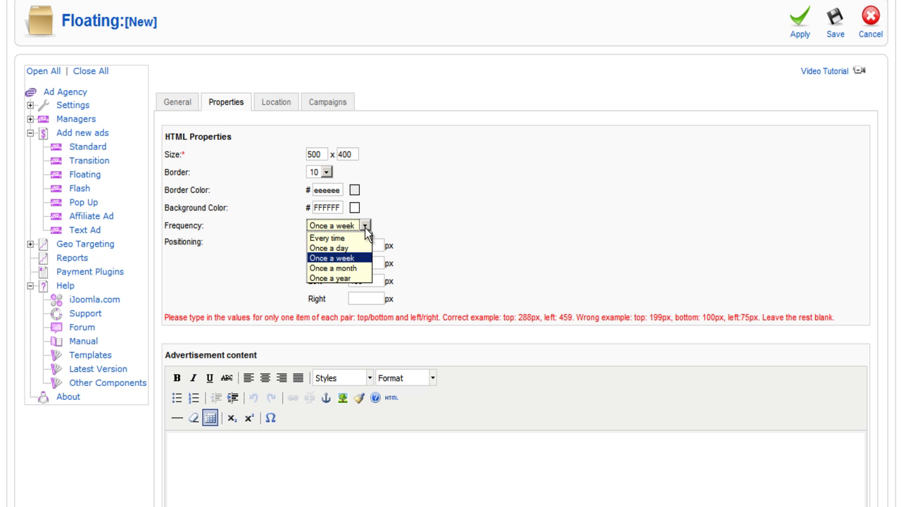
# - Keep the display frequency at Once a week
pyautogui.click(363, 258)
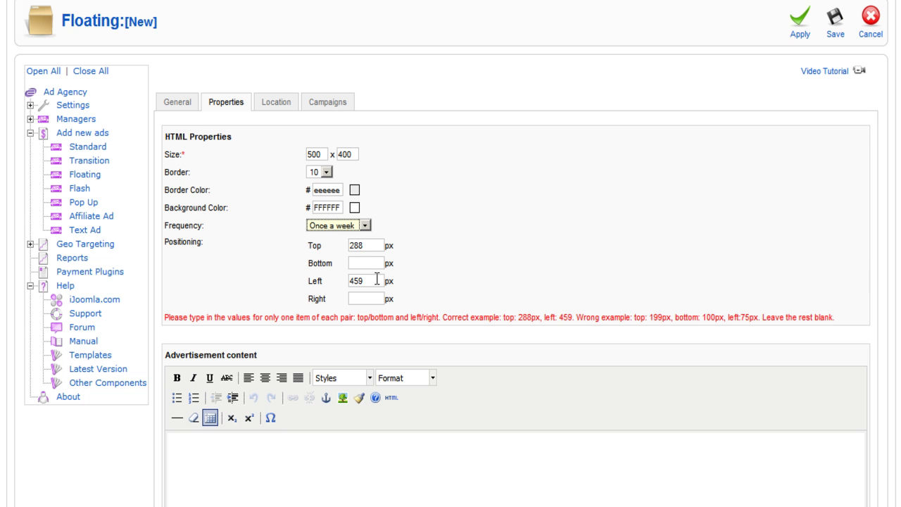
pyautogui.scroll(-3, 359, 233)
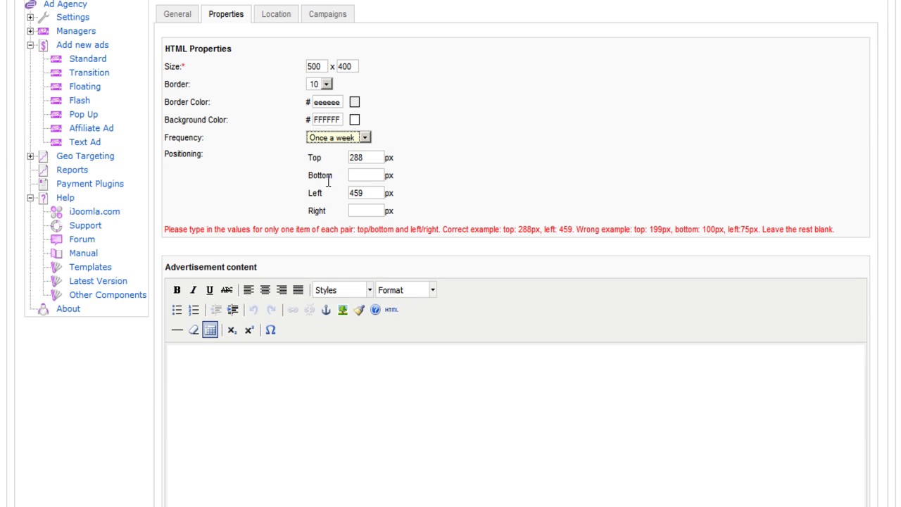
pyautogui.scroll(1, 331, 180)
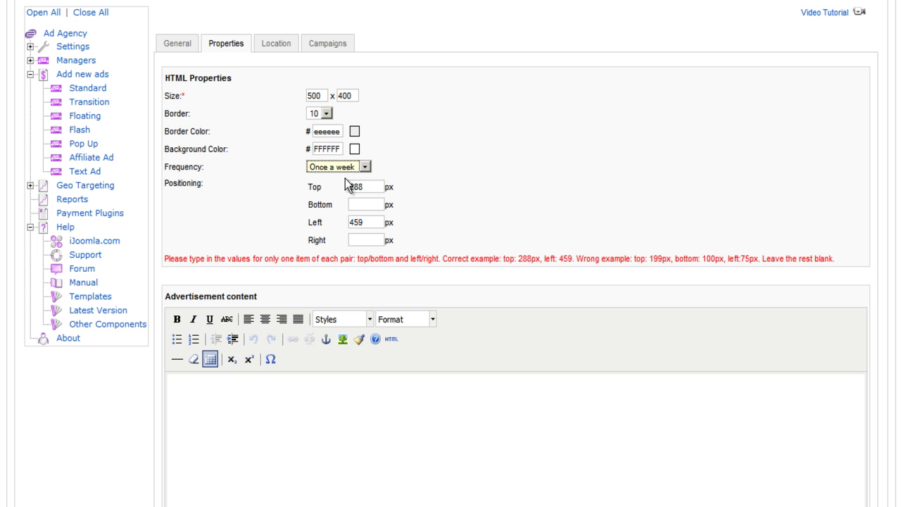
# - Clear the top and left offsets and position the ad at bottom 200 px, right 500 px
pyautogui.moveTo(367, 189); pyautogui.dragTo(328, 186)
pyautogui.press('BackSpace')
pyautogui.moveTo(367, 222); pyautogui.dragTo(324, 224)
pyautogui.press('BackSpace')
pyautogui.click(362, 206)
pyautogui.write('200')
pyautogui.click(368, 239)
pyautogui.write('500')
pyautogui.scroll(-2, 306, 304)
# - Copy the demo's 'Floating Ad Example' text and paste it into the advertisement content
pyautogui.click(307, 287)
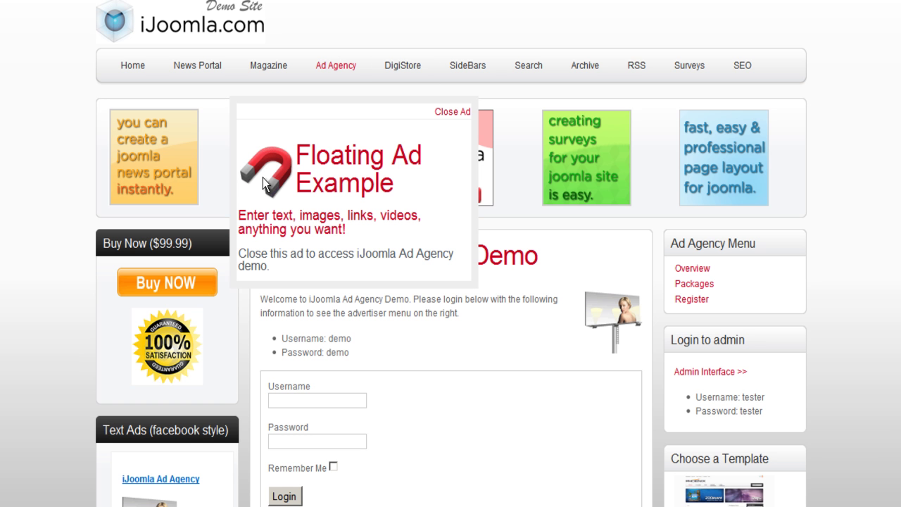
pyautogui.moveTo(295, 150); pyautogui.dragTo(452, 262)
pyautogui.hotkey('ctrl', 'c')
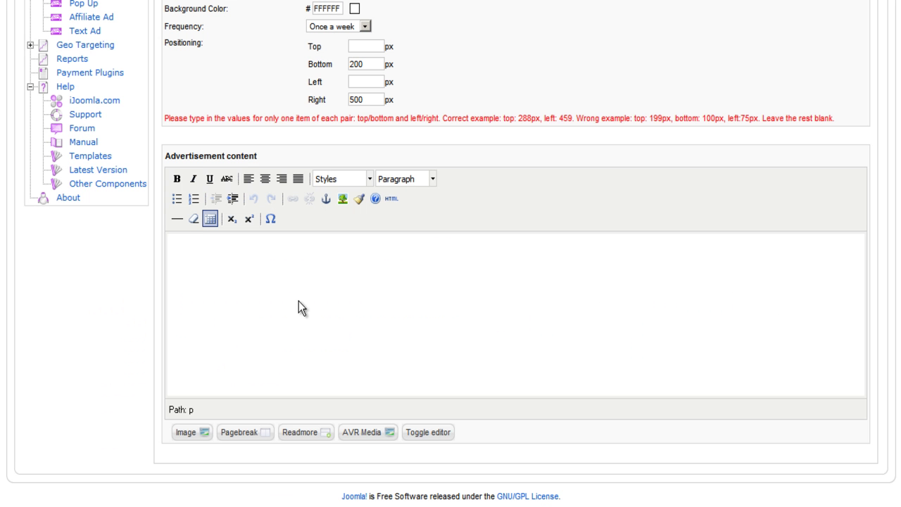
pyautogui.click(299, 301)
pyautogui.hotkey('ctrl', 'v')
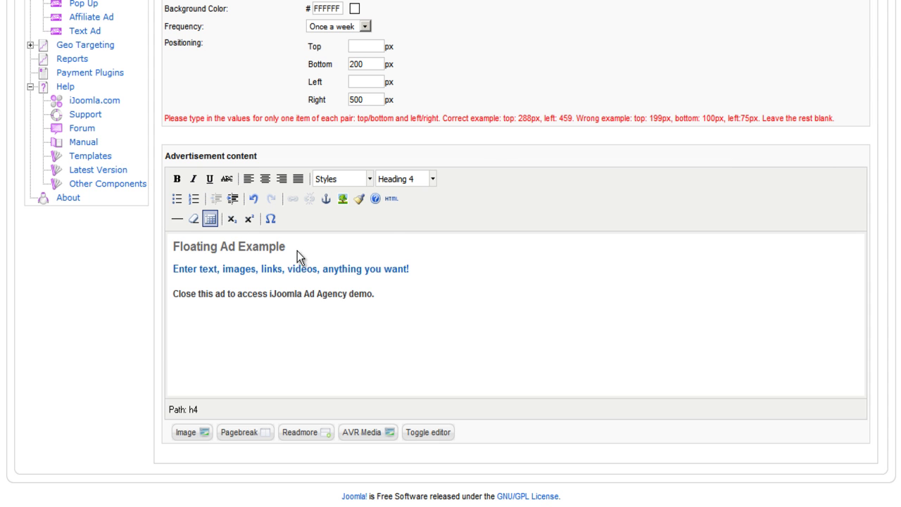
# - Format the 'Floating Ad Example' line as Heading 1, then bring up the image insert window
pyautogui.moveTo(297, 251); pyautogui.dragTo(172, 246)
pyautogui.click(432, 180)
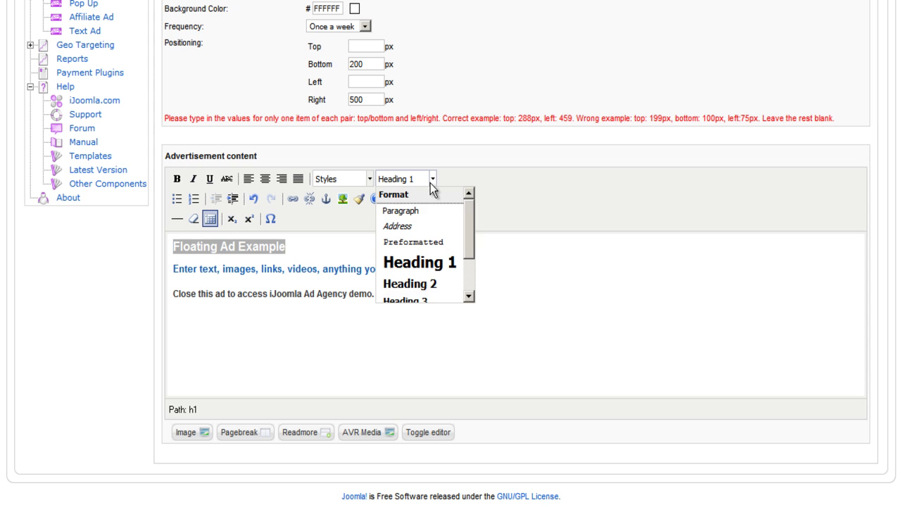
pyautogui.click(426, 265)
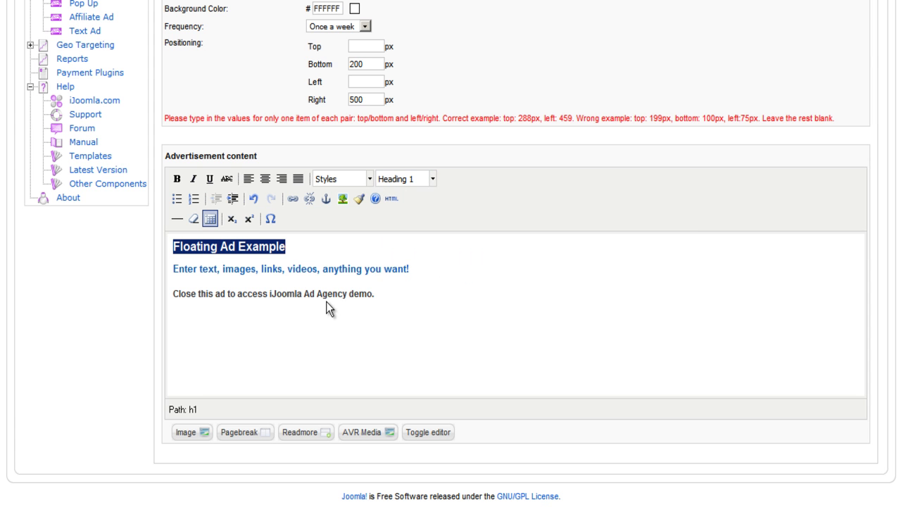
pyautogui.click(179, 259)
pyautogui.click(170, 248)
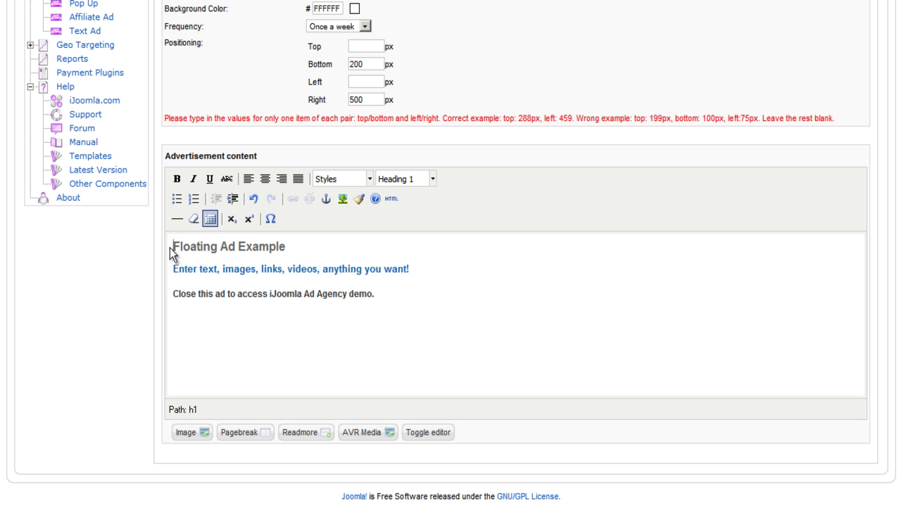
pyautogui.click(195, 435)
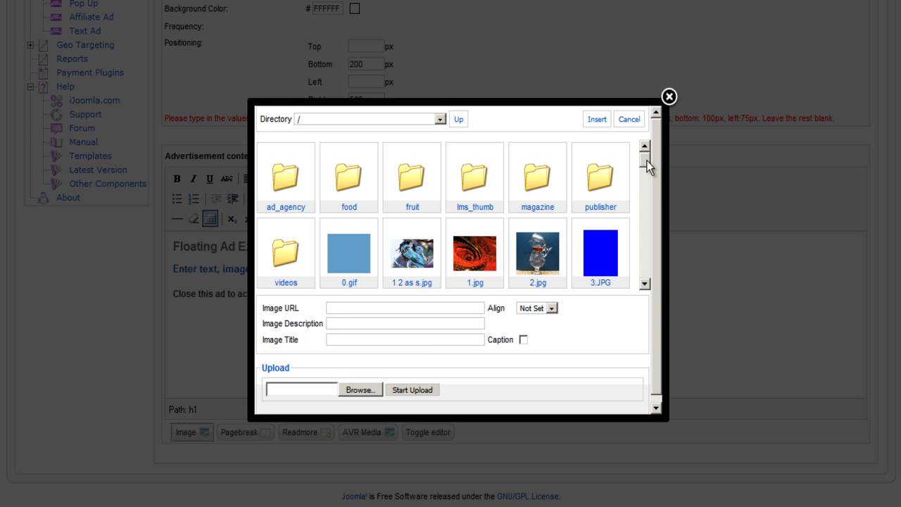
# - Insert the magnet image seo.png into the ad content, aligned left
pyautogui.moveTo(647, 161); pyautogui.dragTo(650, 185)
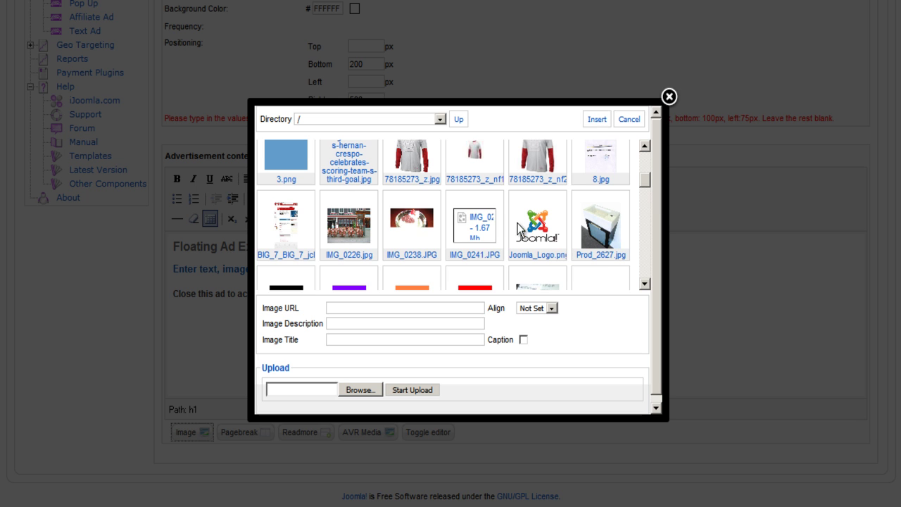
pyautogui.click(528, 241)
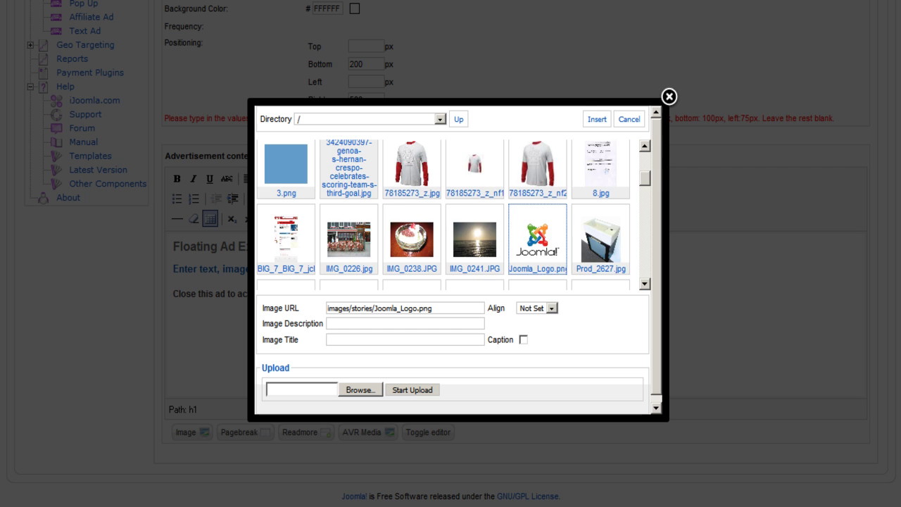
pyautogui.scroll(-5, 642, 186)
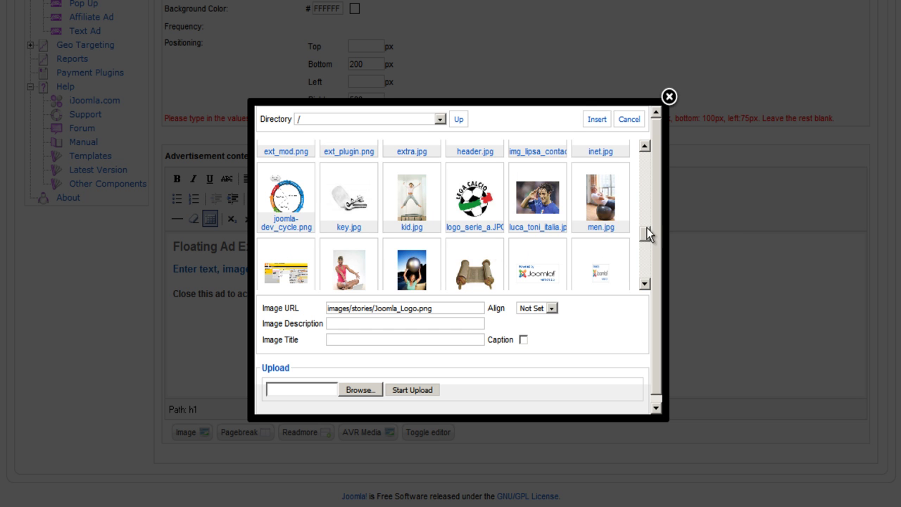
pyautogui.moveTo(645, 235); pyautogui.dragTo(648, 274)
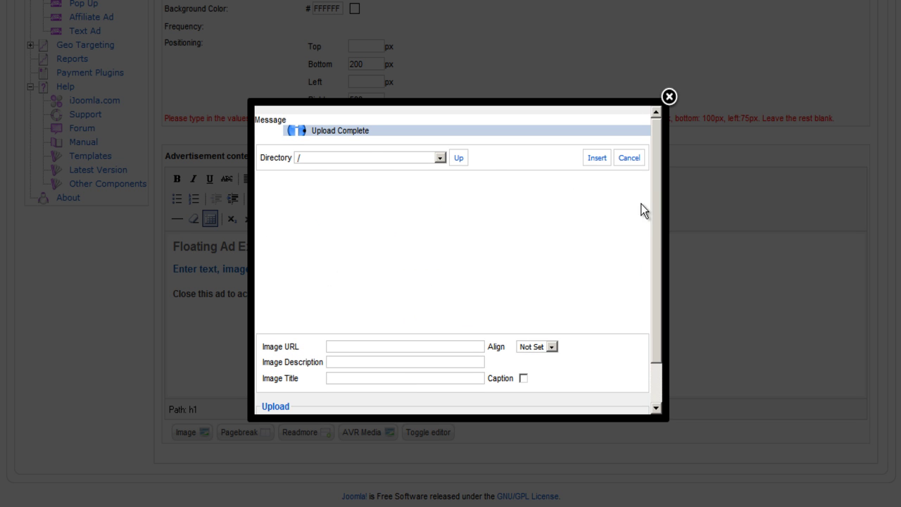
pyautogui.moveTo(645, 201); pyautogui.dragTo(645, 291)
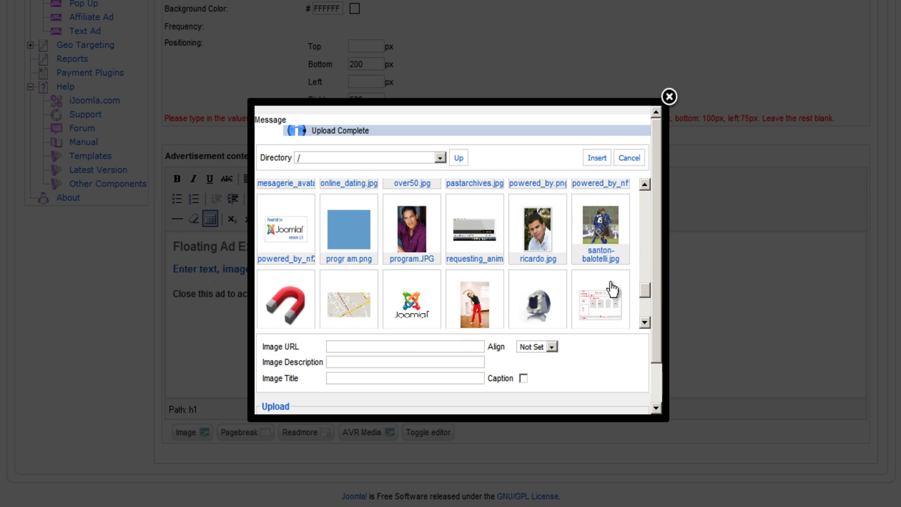
pyautogui.click(284, 308)
pyautogui.click(543, 347)
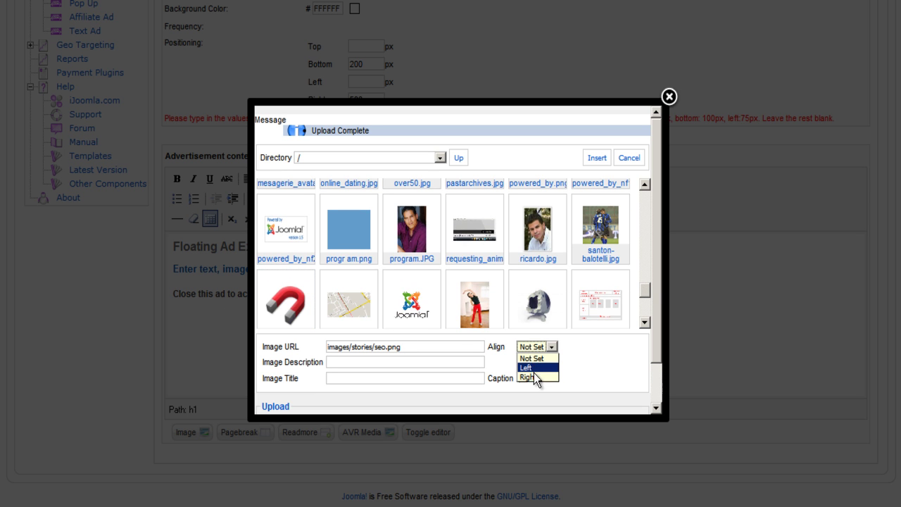
pyautogui.click(531, 367)
pyautogui.click(597, 159)
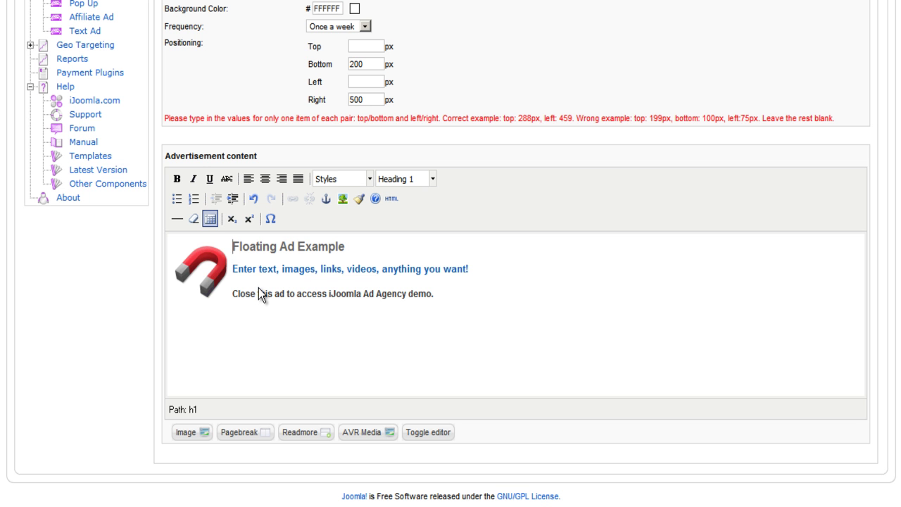
# - Show the ad's Location tab with its geo-targeting options
pyautogui.scroll(5, 259, 287)
pyautogui.click(275, 142)
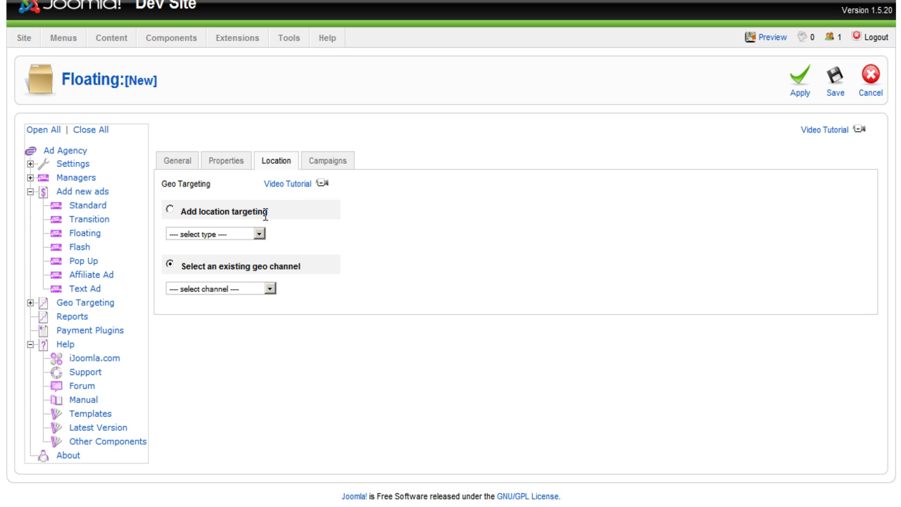
# - Keep the ad in the 10 years campaign and save the iJoomla SEO floating ad
pyautogui.click(343, 166)
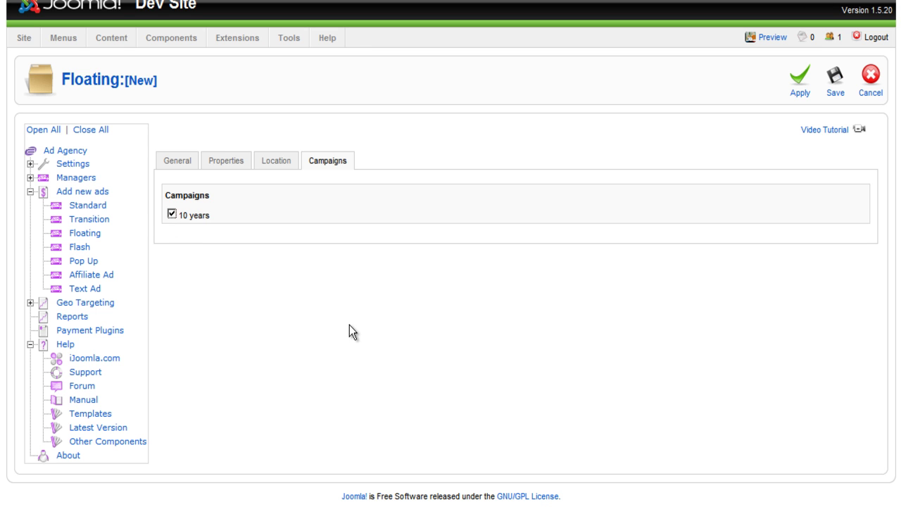
pyautogui.click(835, 77)
pyautogui.scroll(1, 370, 250)
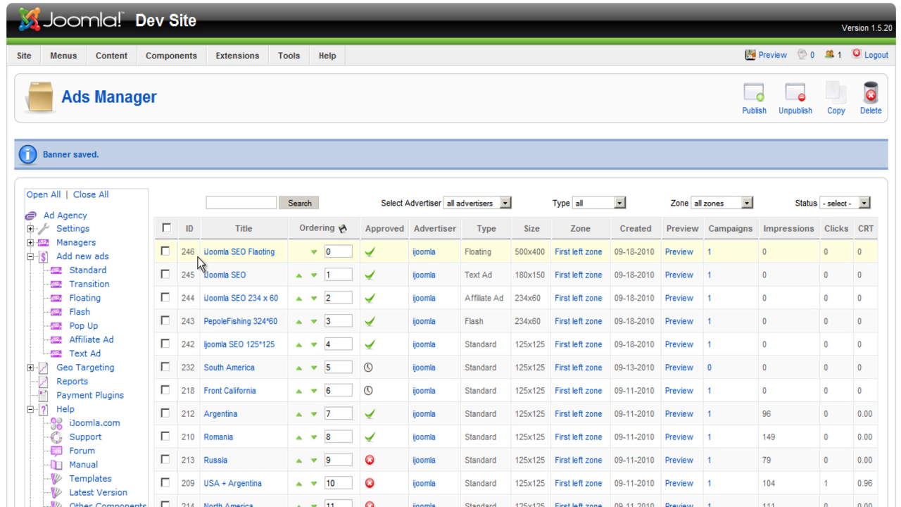
# - Reload the Ads Manager list via Managers > Ads to show ad 246 at the top
pyautogui.click(30, 243)
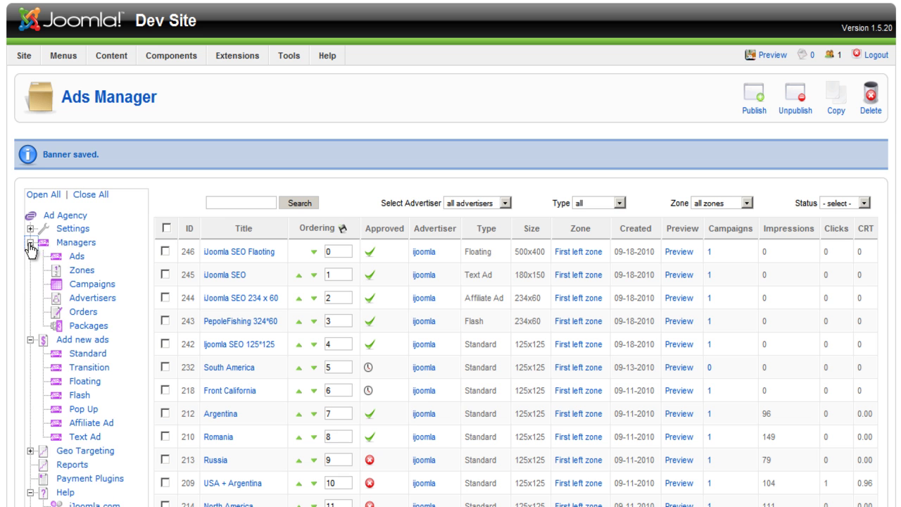
pyautogui.click(76, 258)
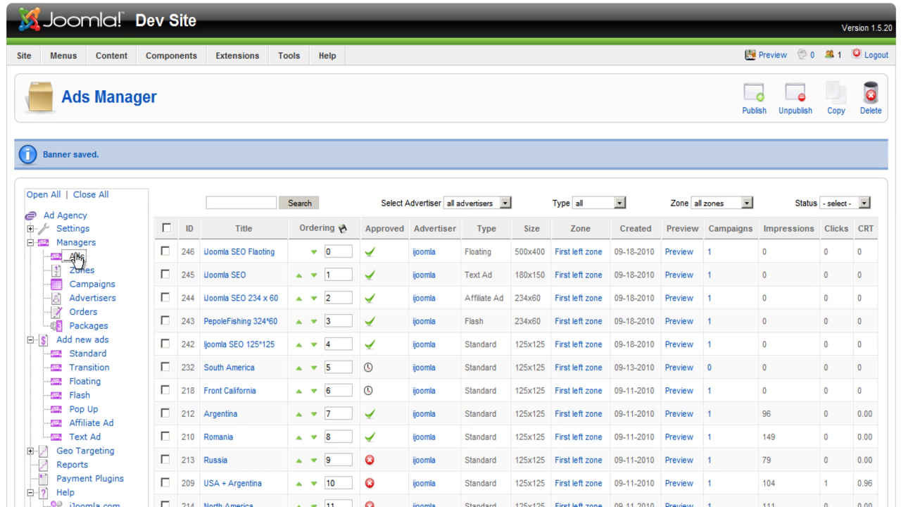